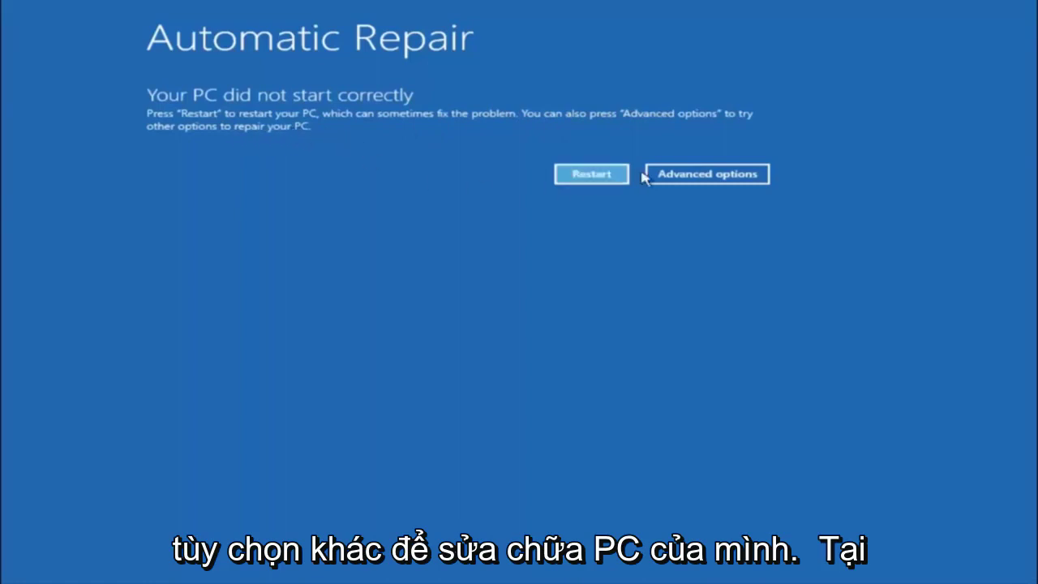
Go from Automatic Repair through Troubleshoot to the Advanced options recovery tools screen
left_click(706, 174)
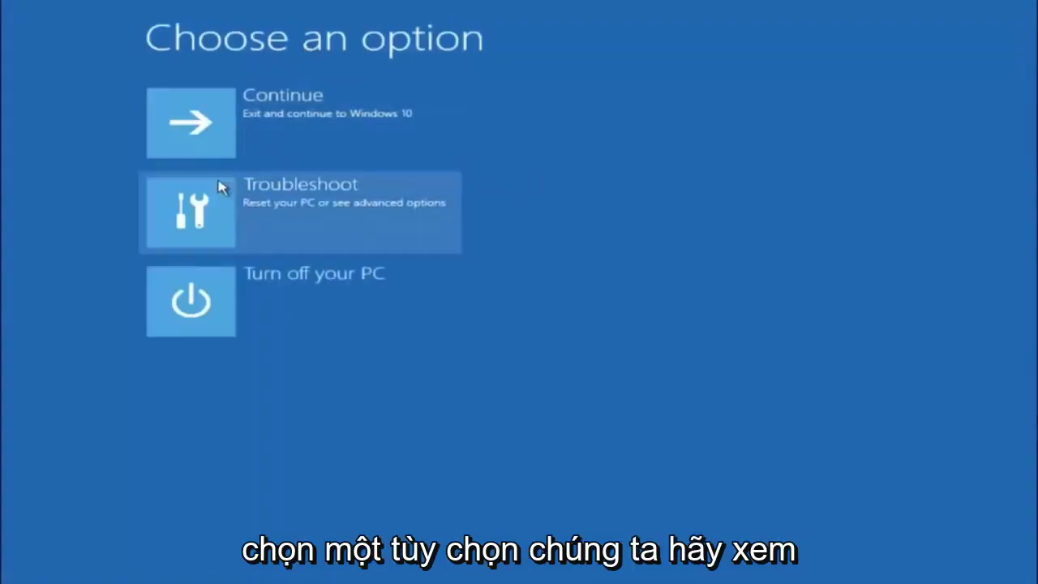
left_click(219, 211)
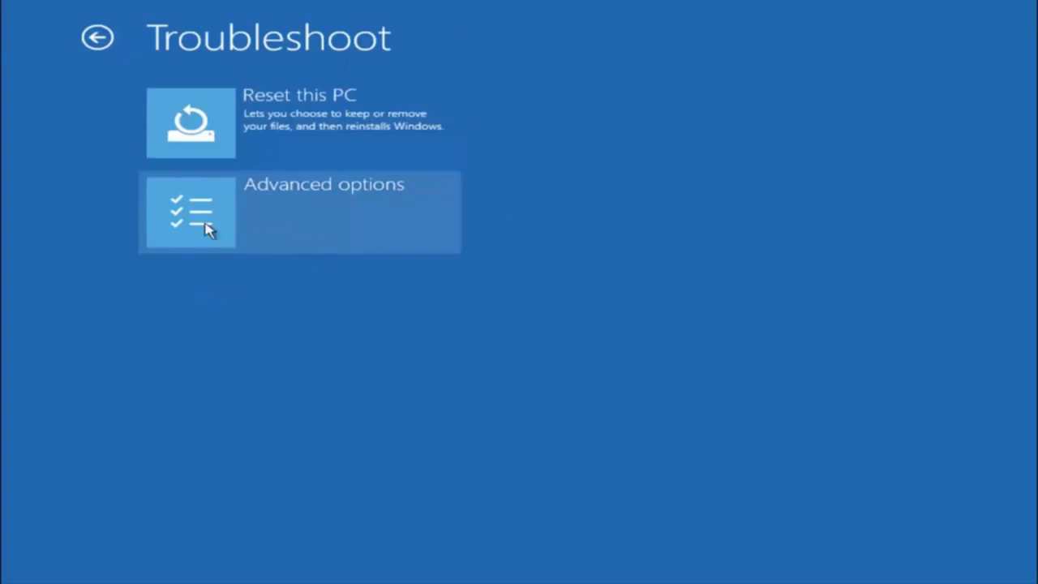
left_click(231, 219)
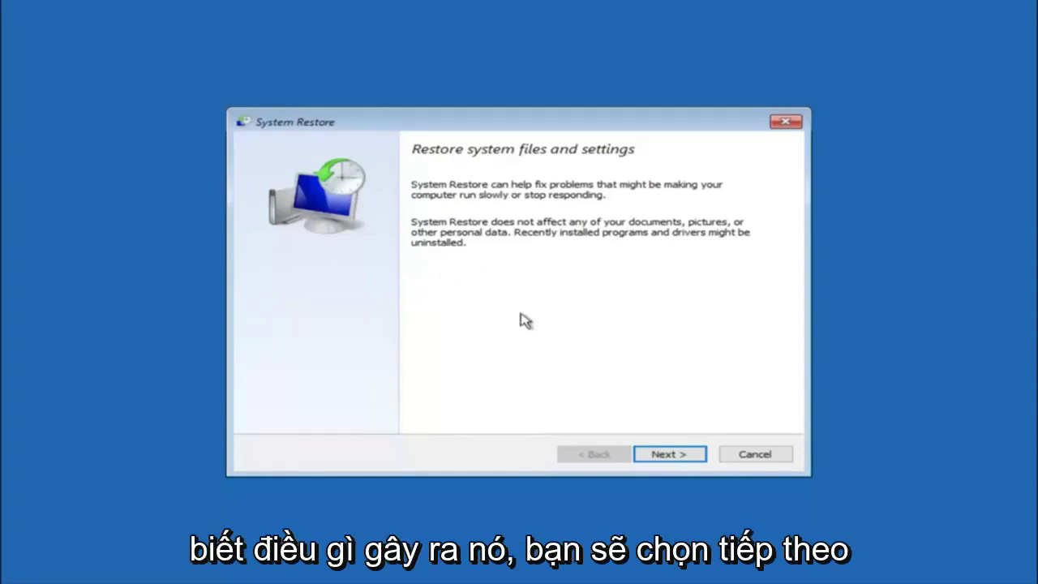
Select the 10/5/2016 'before update' restore point and continue to its confirmation page
left_click(668, 460)
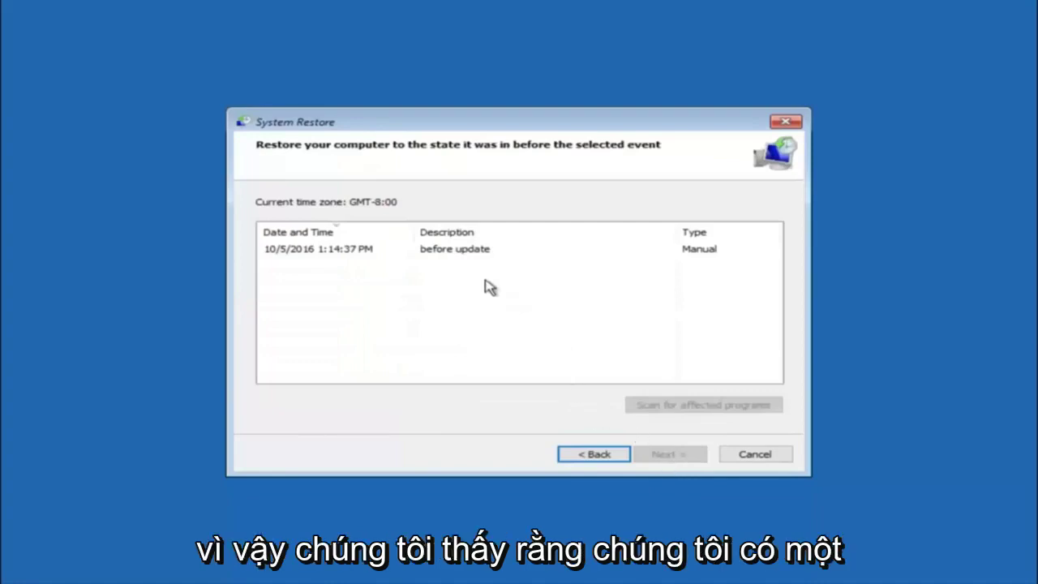
left_click(298, 255)
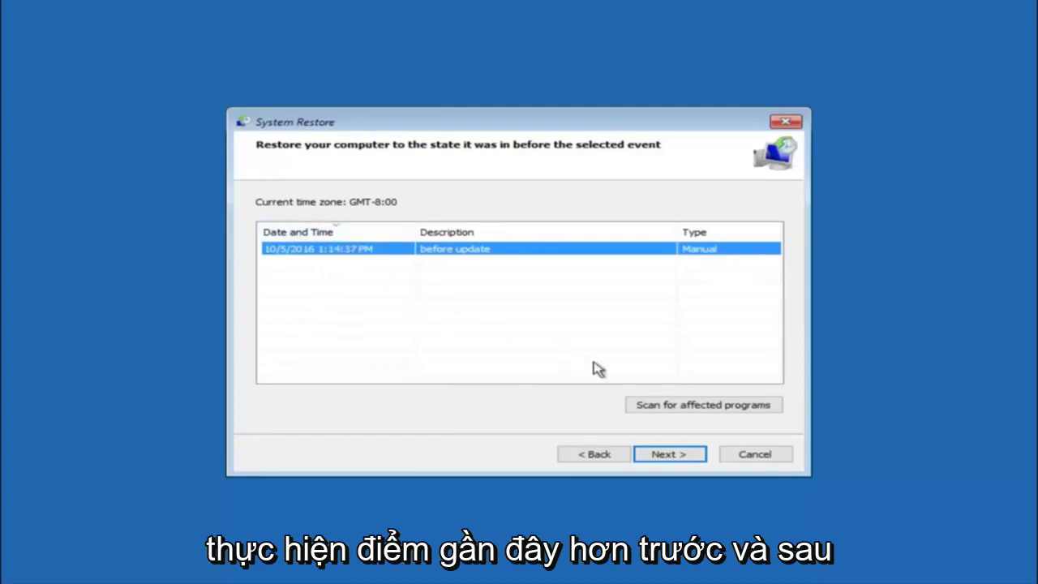
left_click(667, 456)
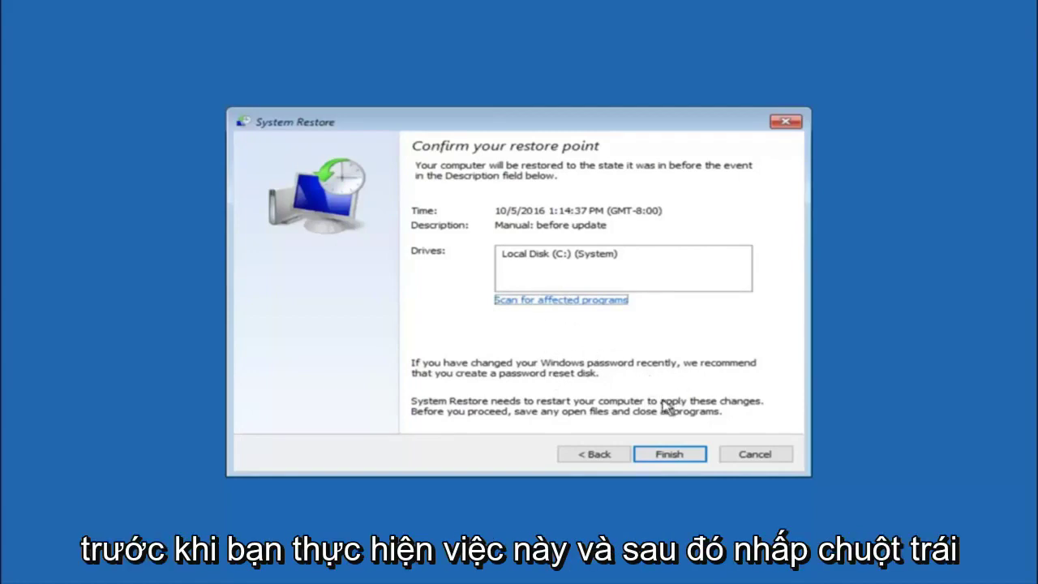
Start the restore to 'before update' and confirm it cannot be interrupted
left_click(672, 458)
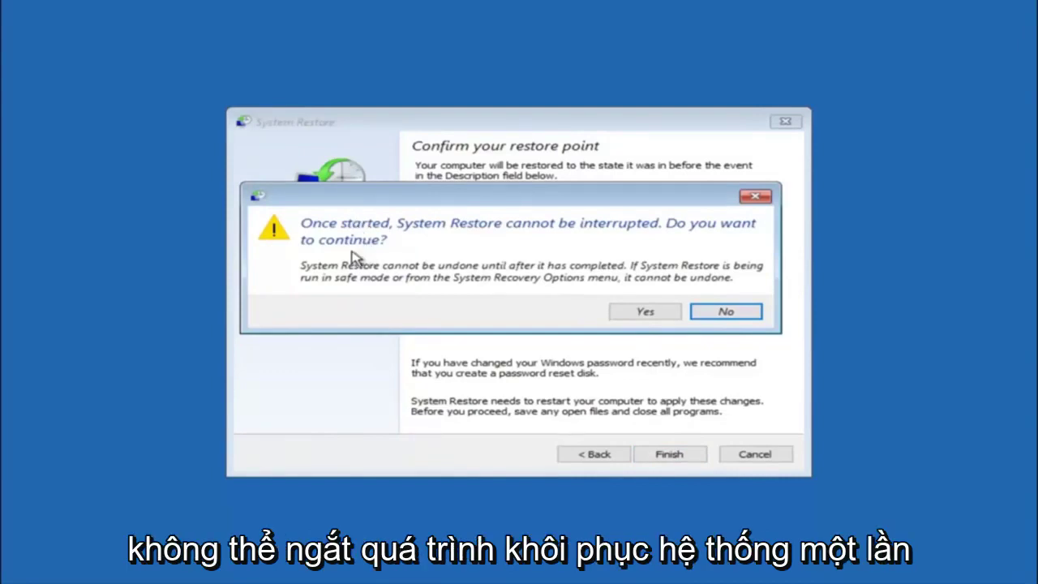
left_click(637, 317)
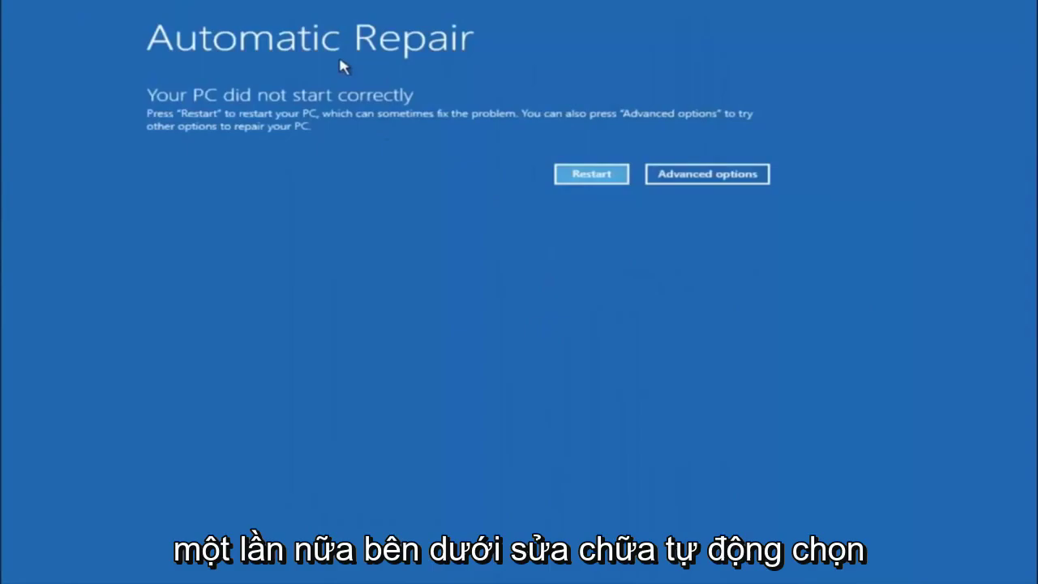
Return from Automatic Repair via Troubleshoot to the Advanced options screen showing Startup Repair
left_click(693, 175)
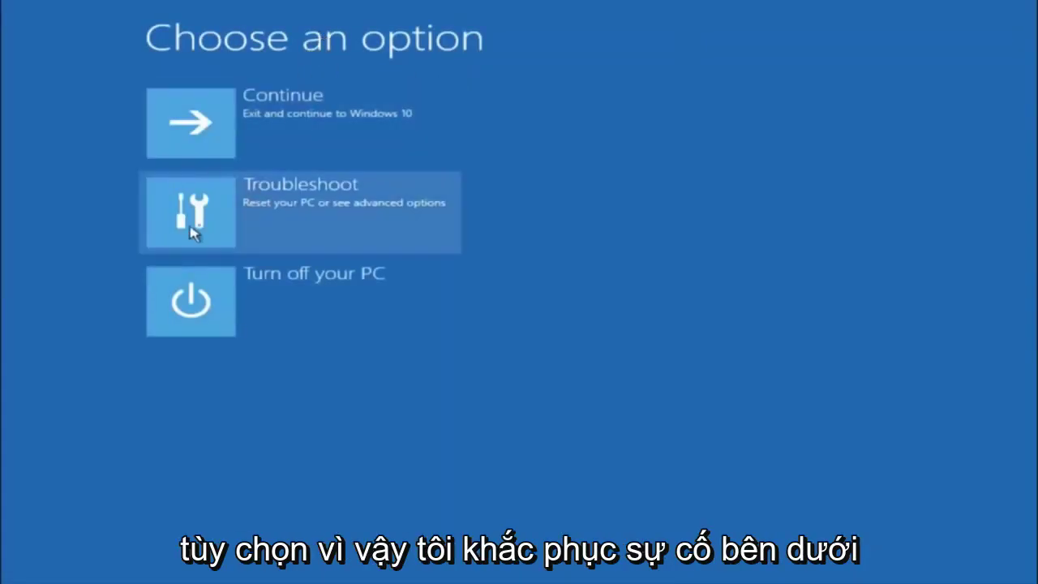
left_click(245, 213)
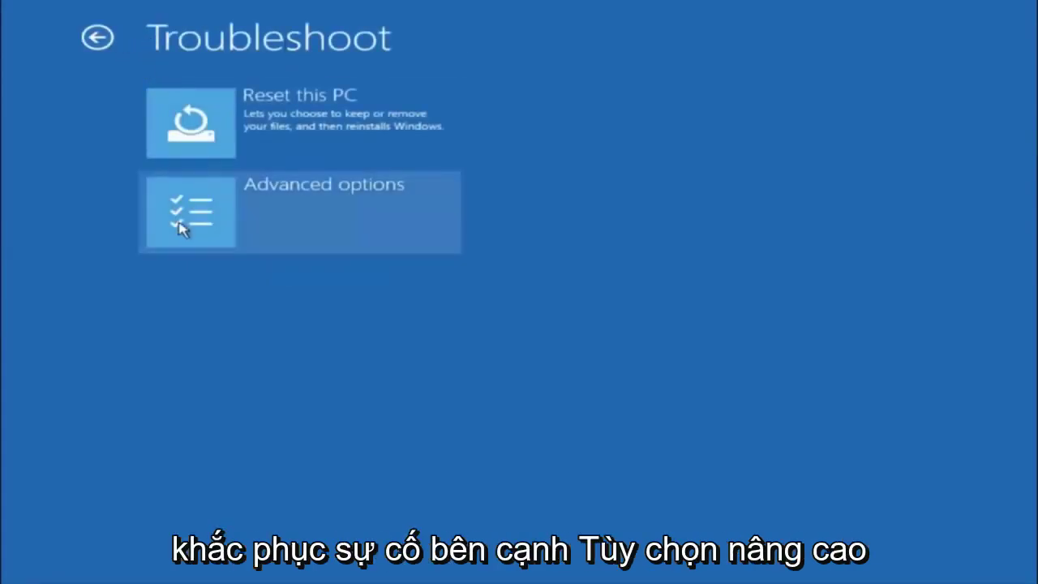
left_click(241, 209)
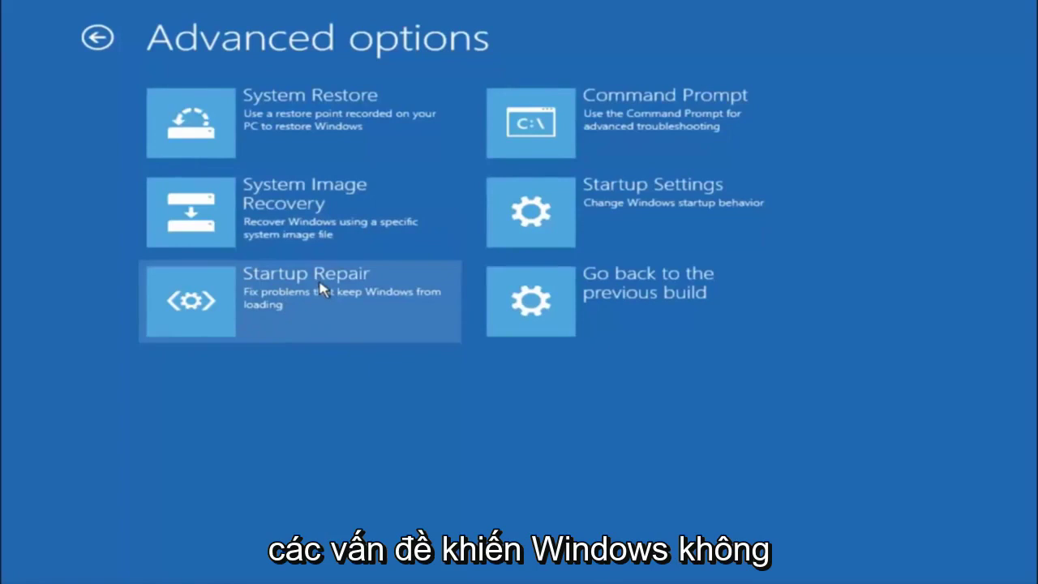
Run Startup Repair and let it check the disk until Automatic Repair reappears
left_click(191, 302)
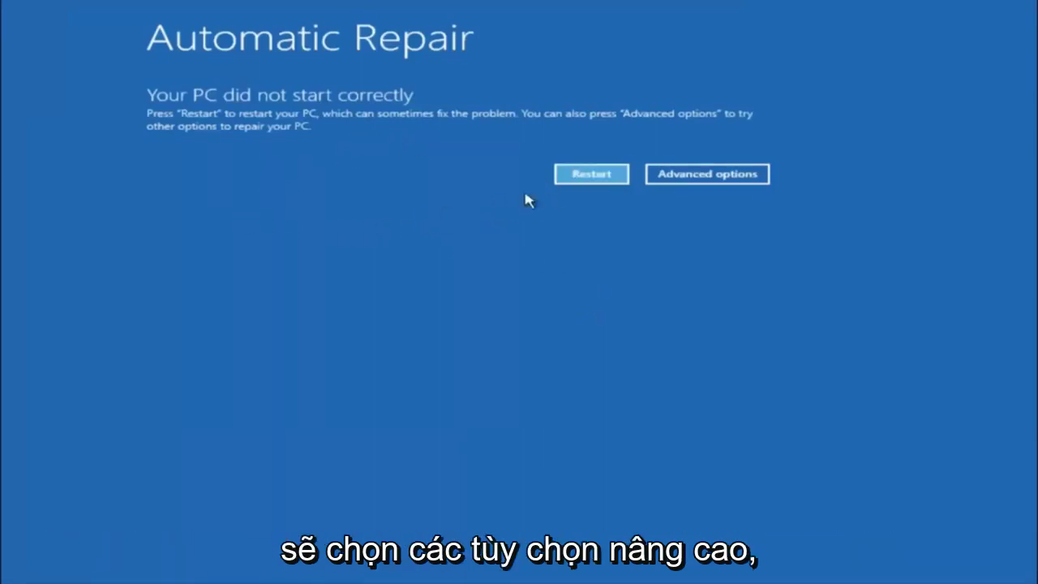
Navigate from Automatic Repair through Troubleshoot to the Advanced options screen with Command Prompt
left_click(696, 175)
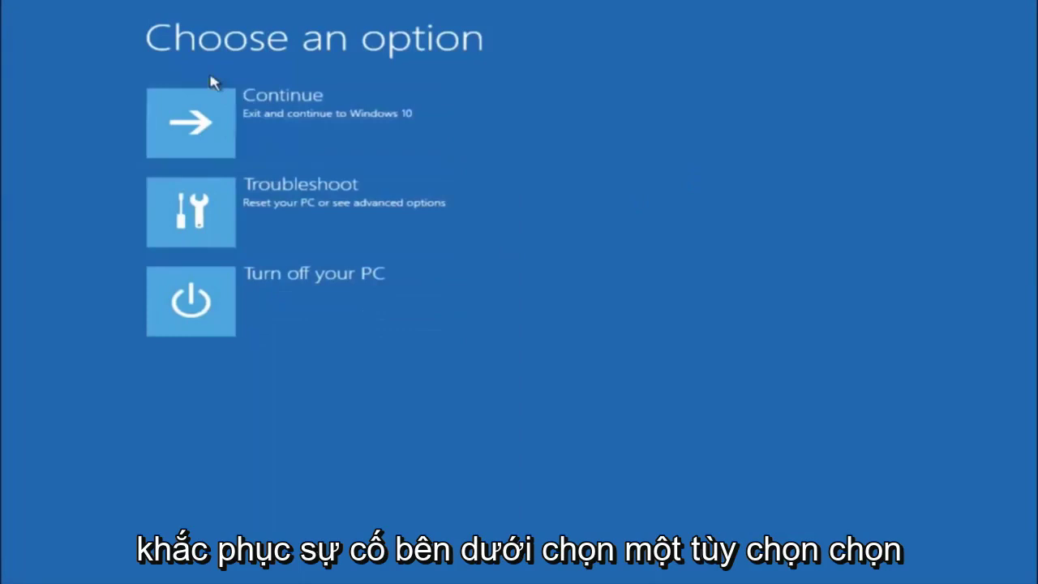
left_click(201, 221)
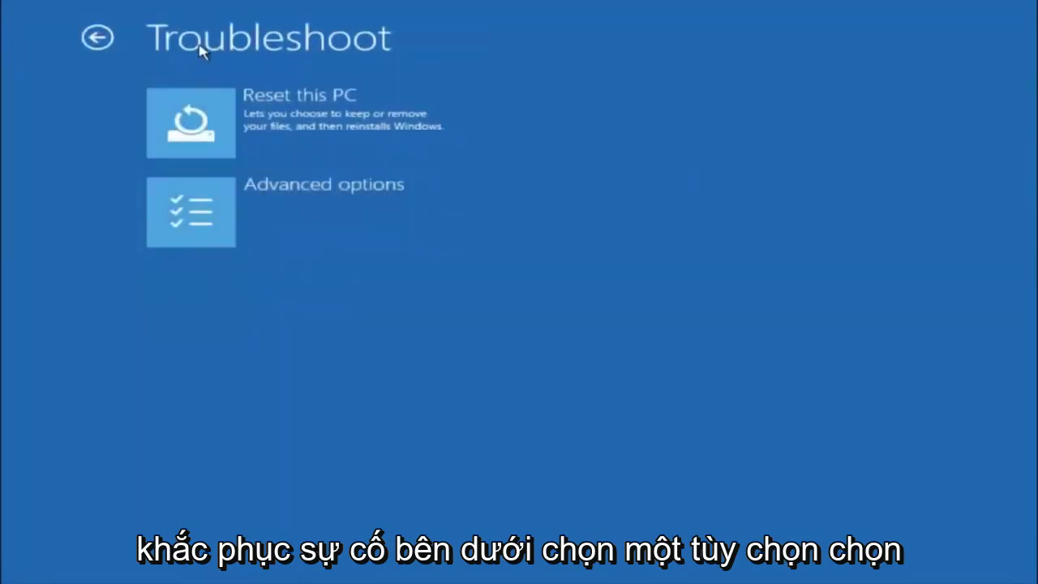
left_click(239, 203)
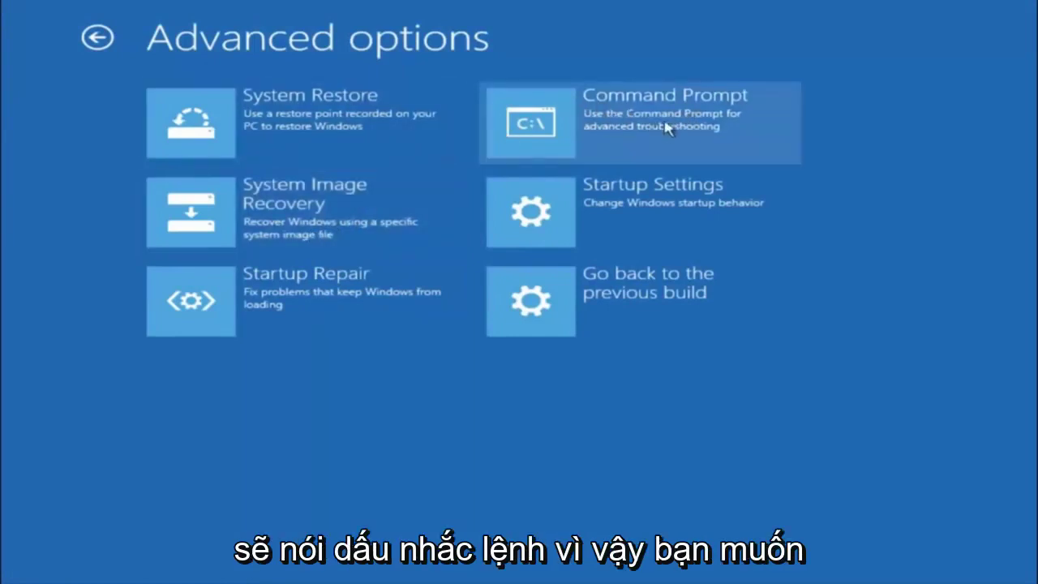
Open Command Prompt and switch to drive C:
left_click(609, 134)
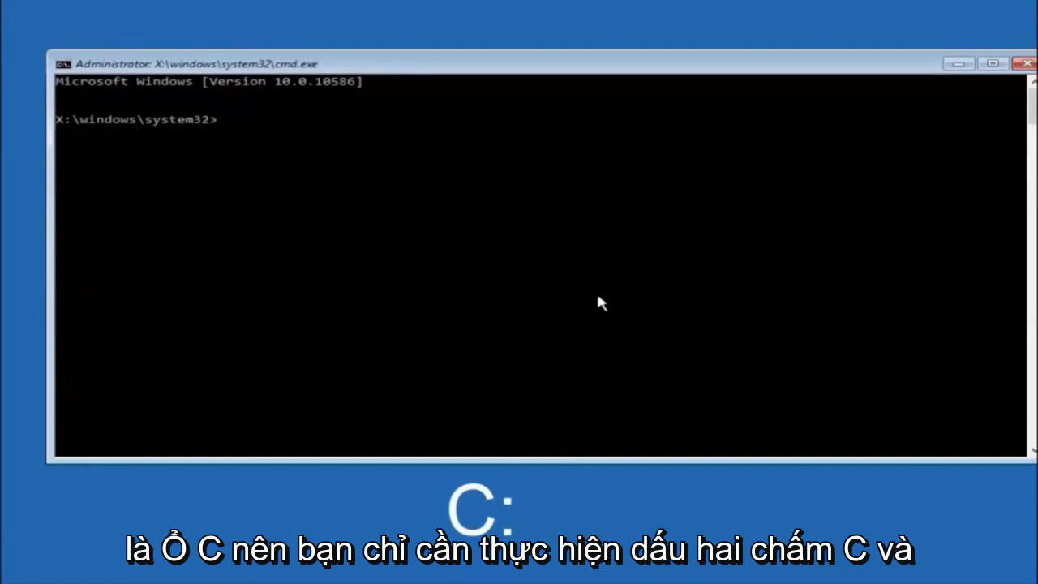
type(":")
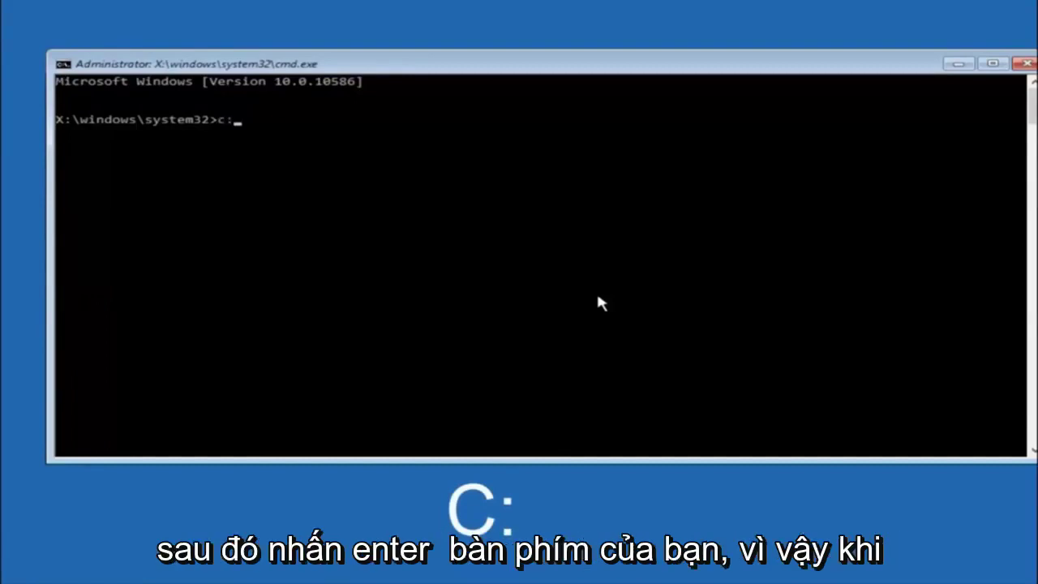
key("Return")
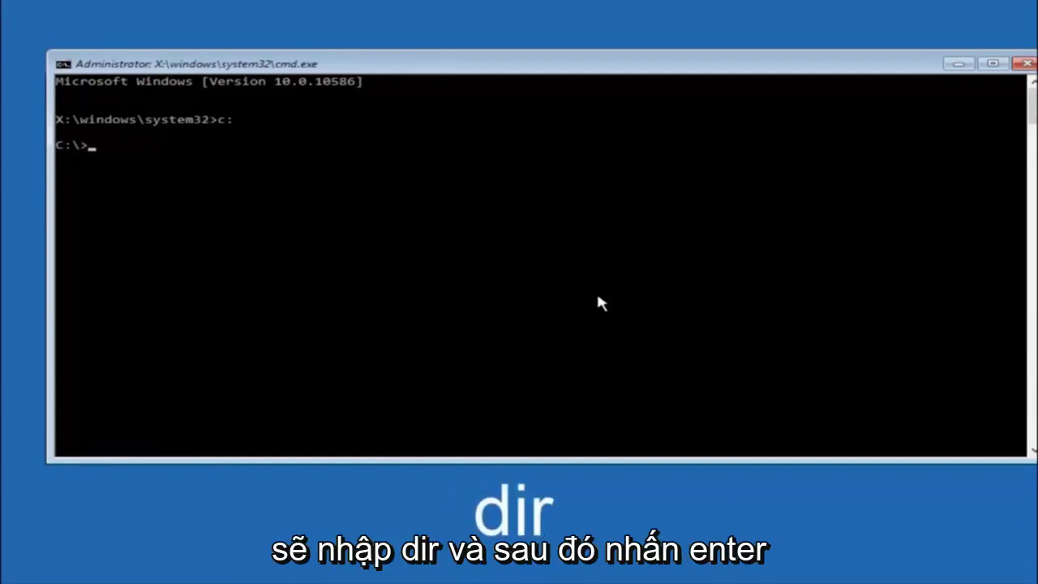
List the folders on C: with dir, then enter cd \windows\system32\config
type("dir")
key("Return")
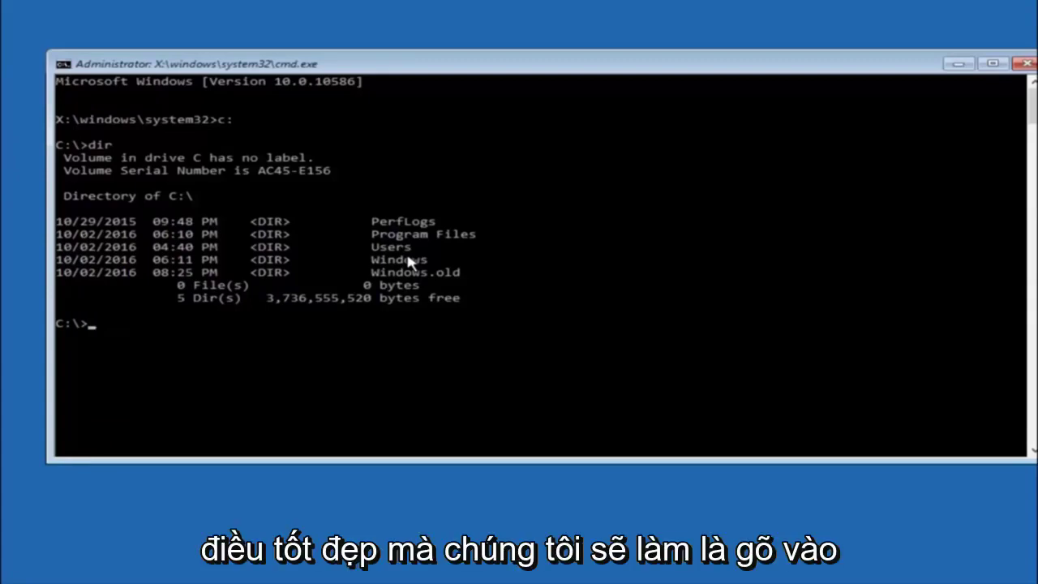
type("cd")
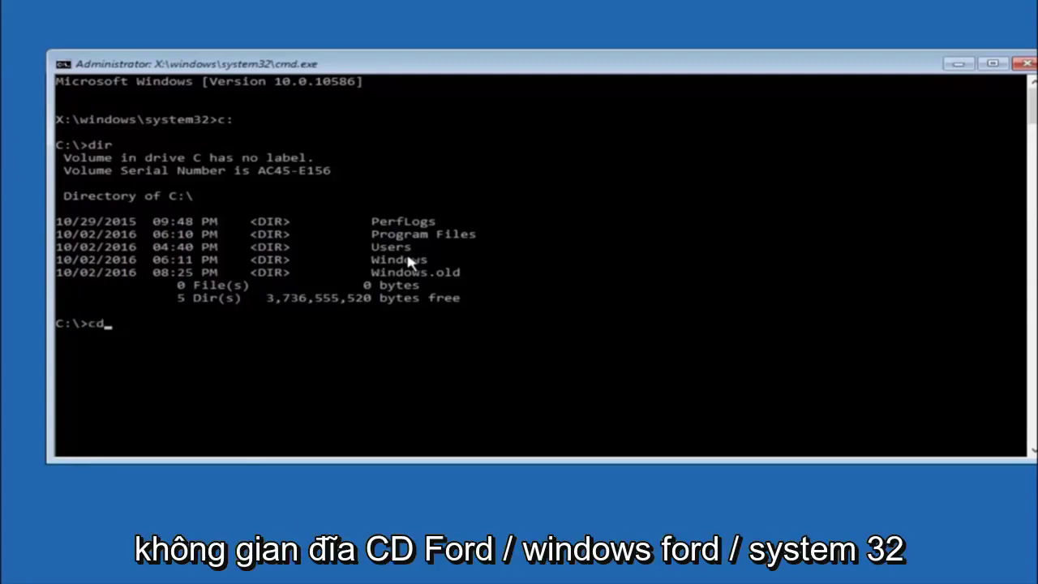
type(" \\")
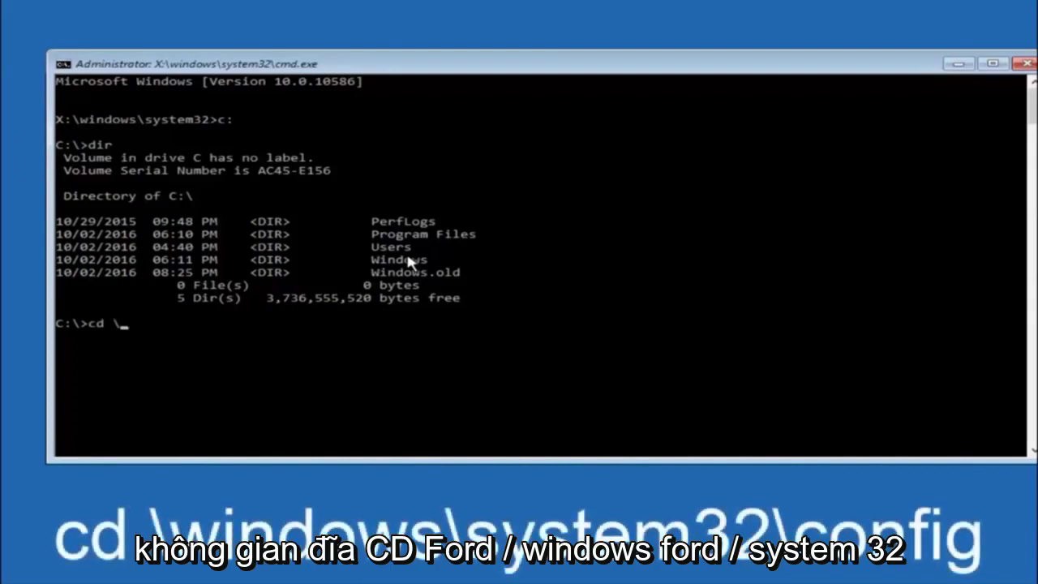
type(" \\windows\\system32\\config")
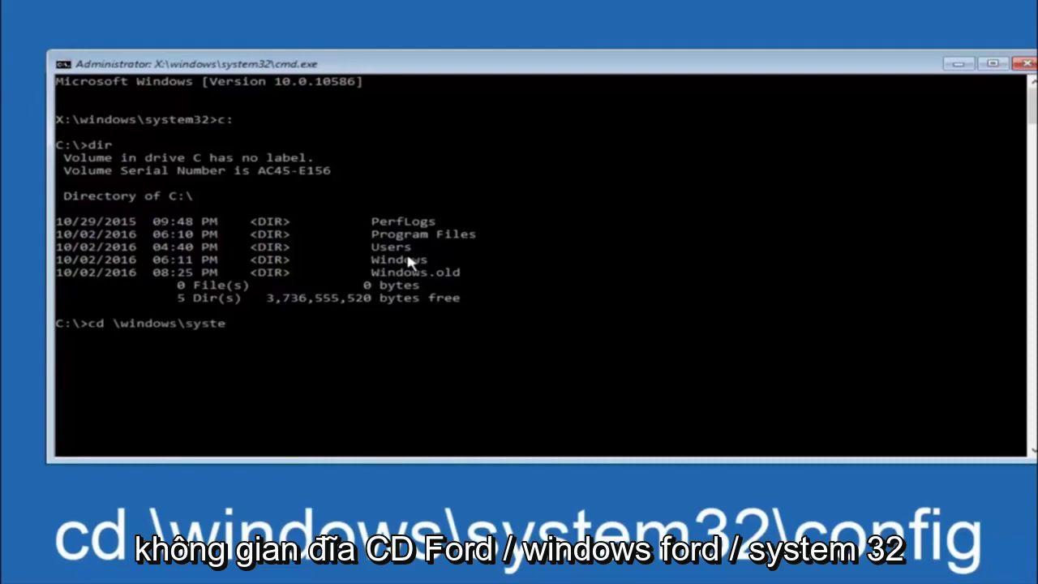
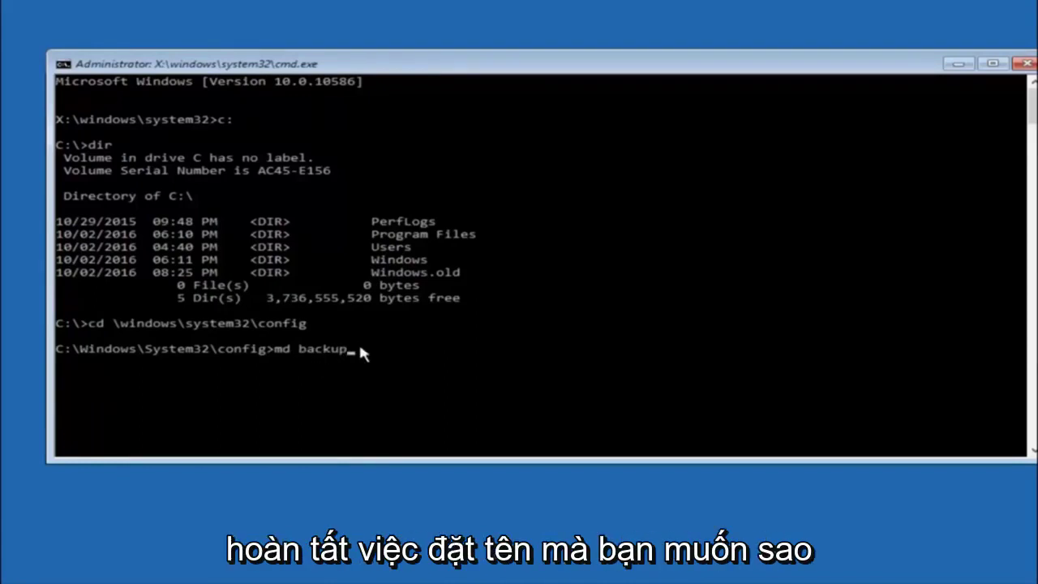
Run md backup to create a backup folder inside C:\Windows\System32\config
key("Return")
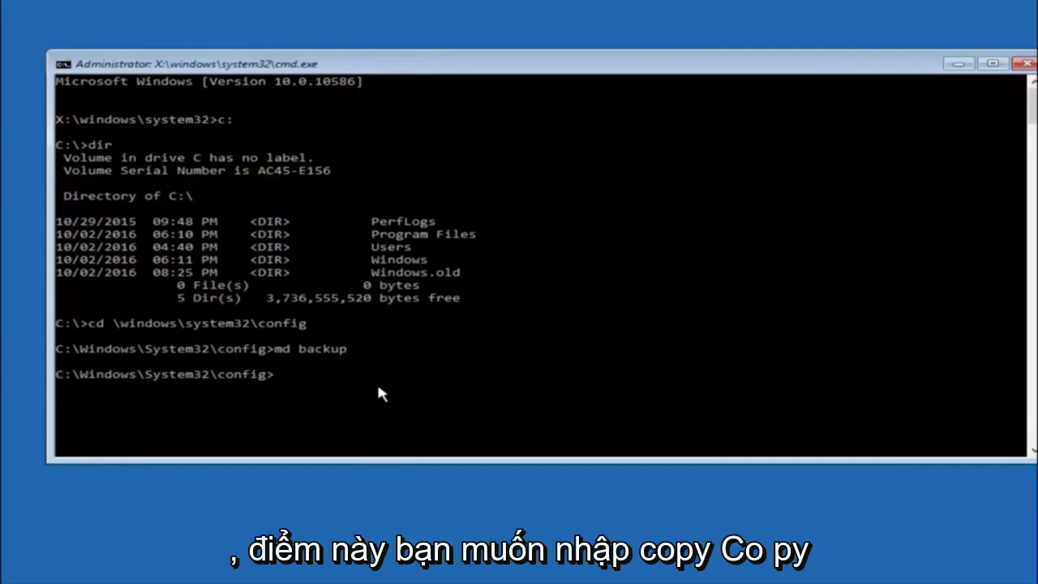
Run copy *.* backup to copy all ten config files, including SAM and SYSTEM, into backup
type("copy")
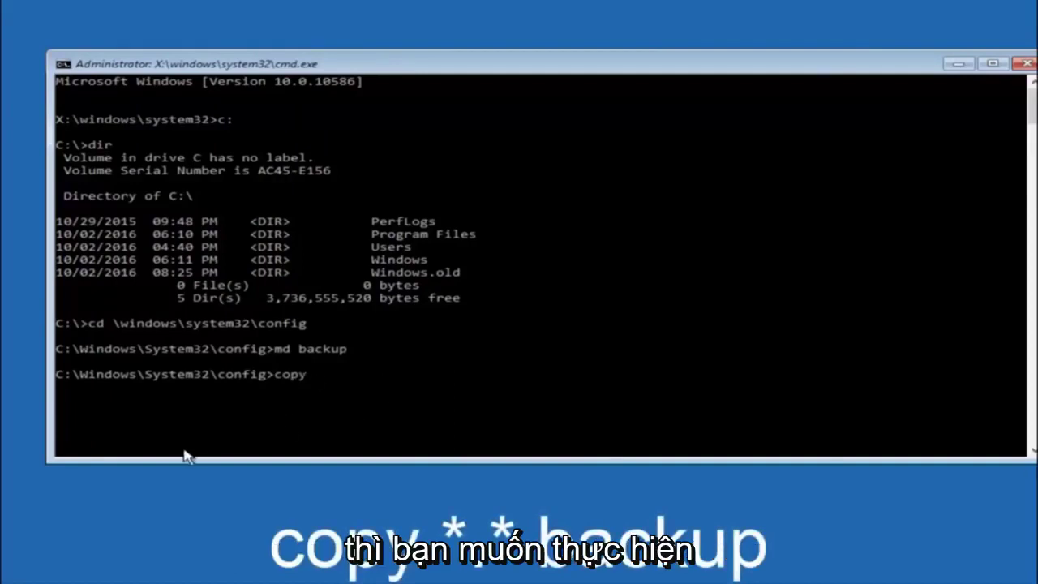
type(" *")
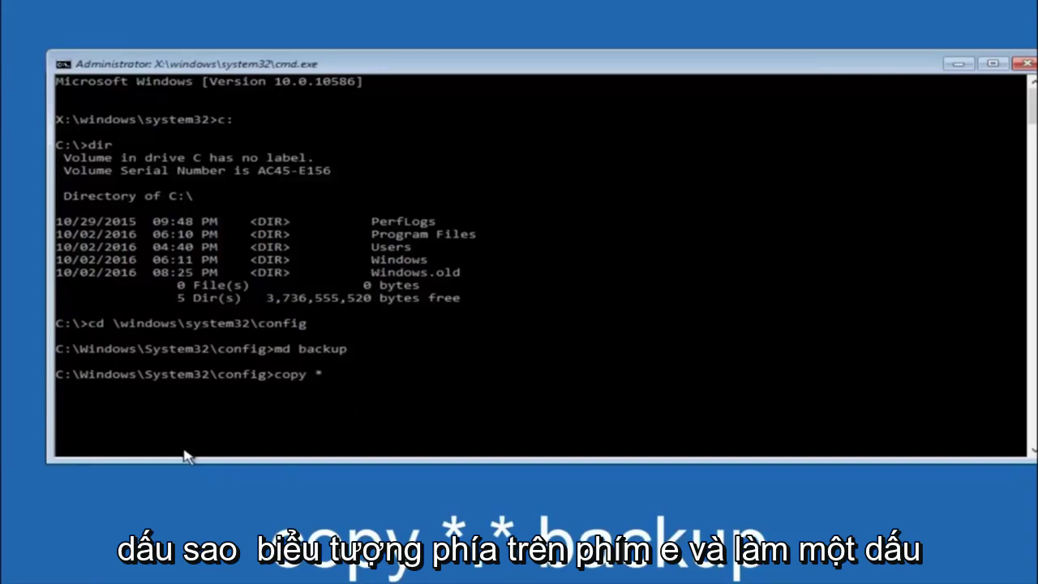
type(".")
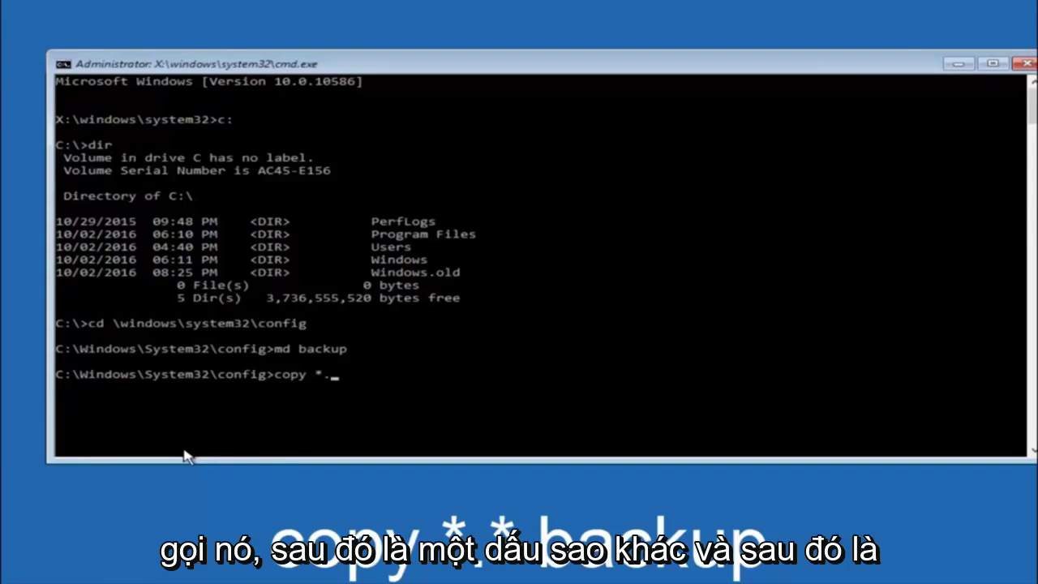
type("*")
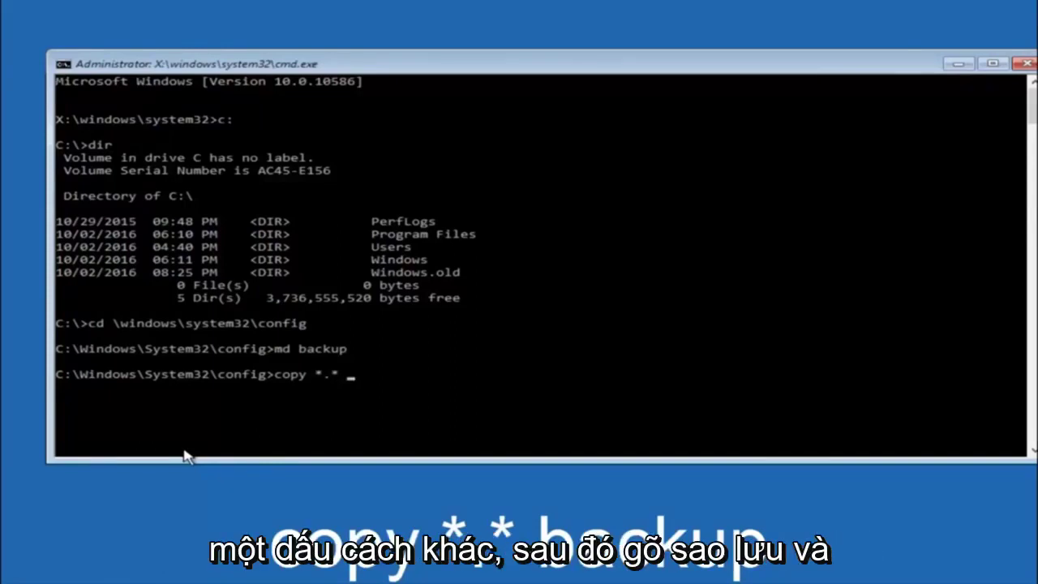
type(" backup")
key("Return")
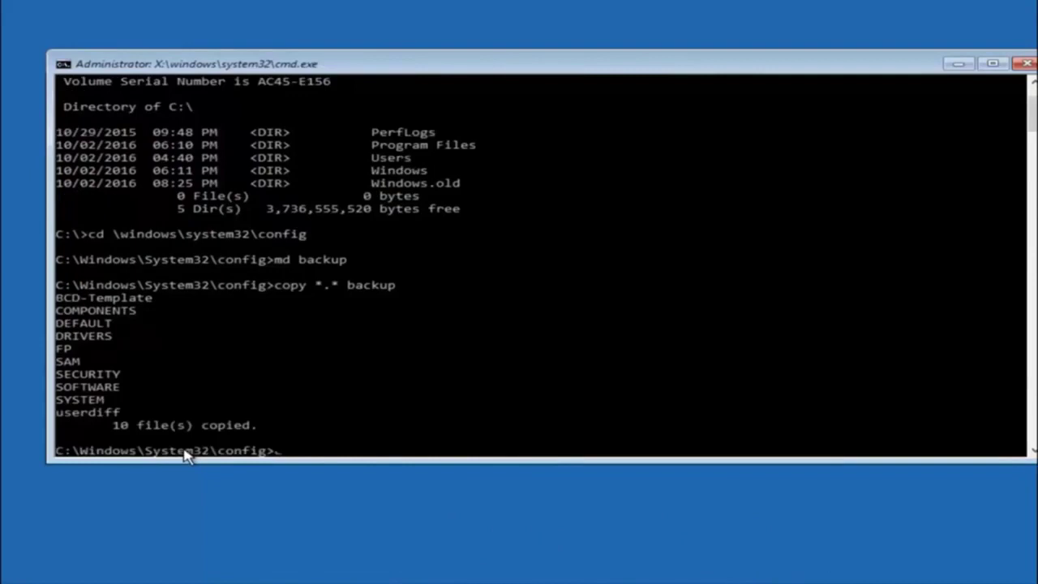
Change into C:\Windows\System32\config\RegBack with CD regback
type("cd")
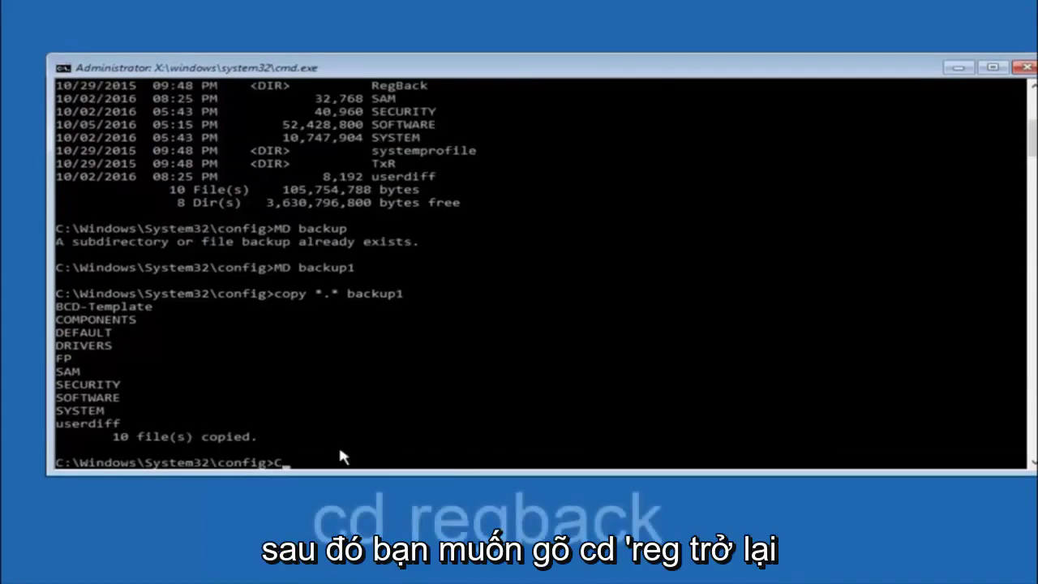
type("D reg")
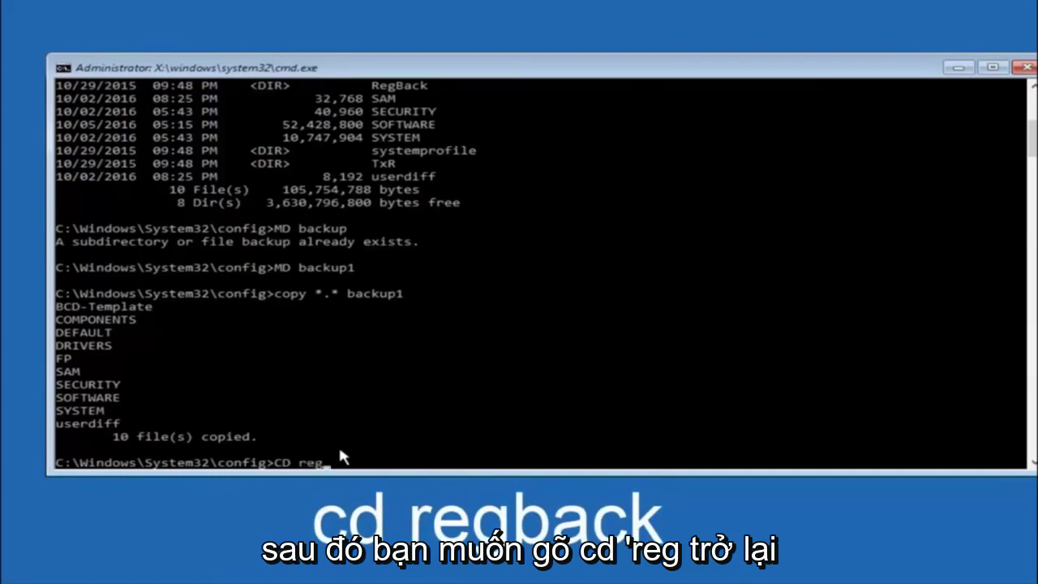
type("back")
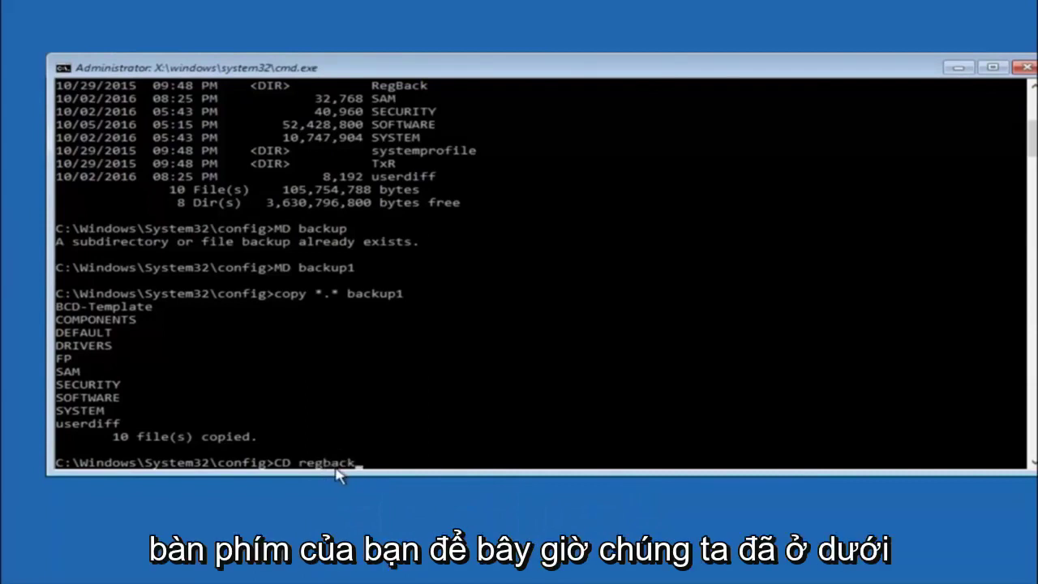
key("Return")
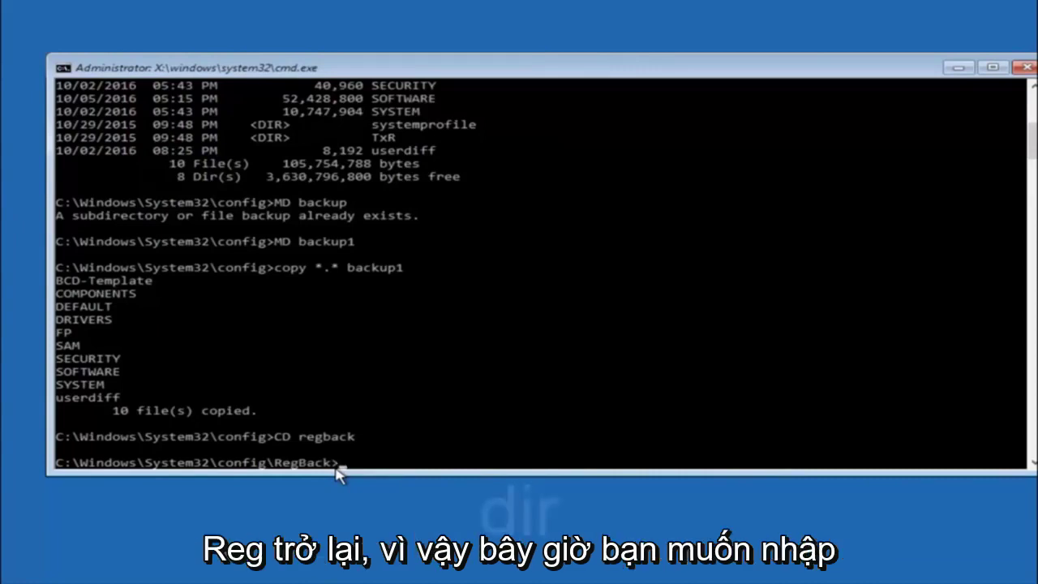
List RegBack's contents with dir, showing DEFAULT, SAM, SECURITY, SOFTWARE and SYSTEM at 0 bytes
type("dir")
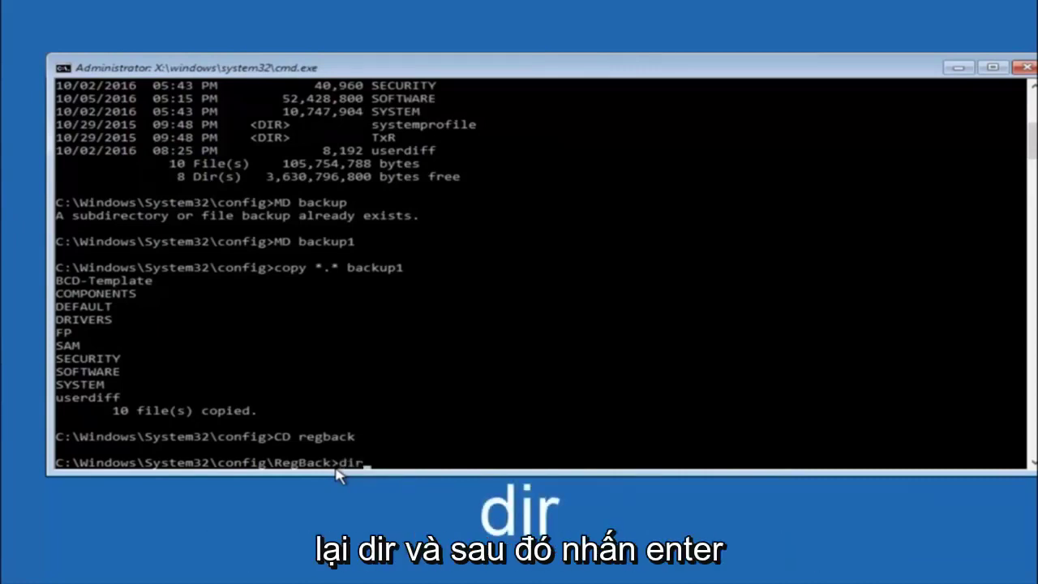
key("Return")
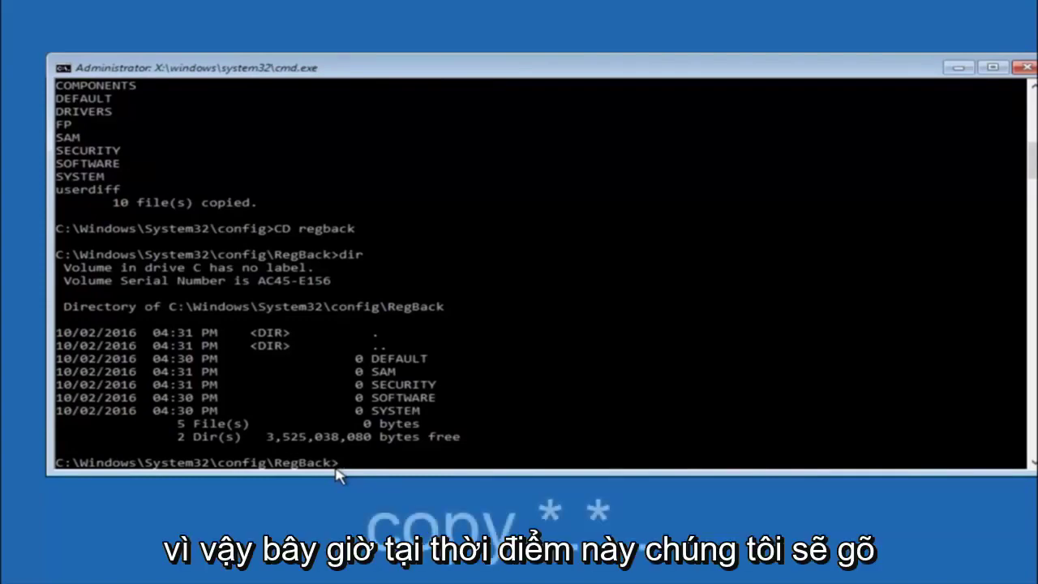
Begin a copy command at the RegBack prompt without running it yet
type("copy")
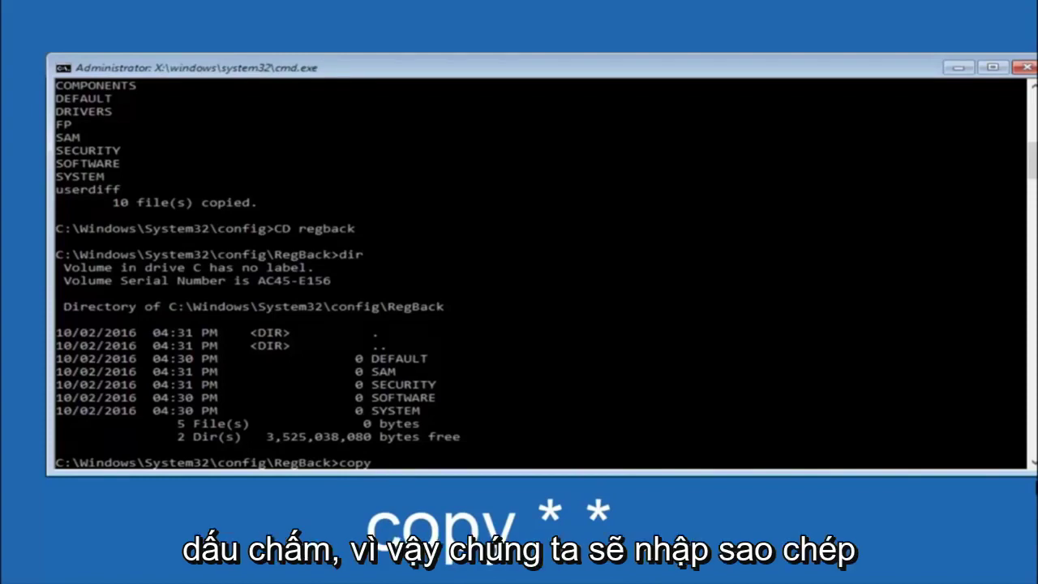
left_click(388, 468)
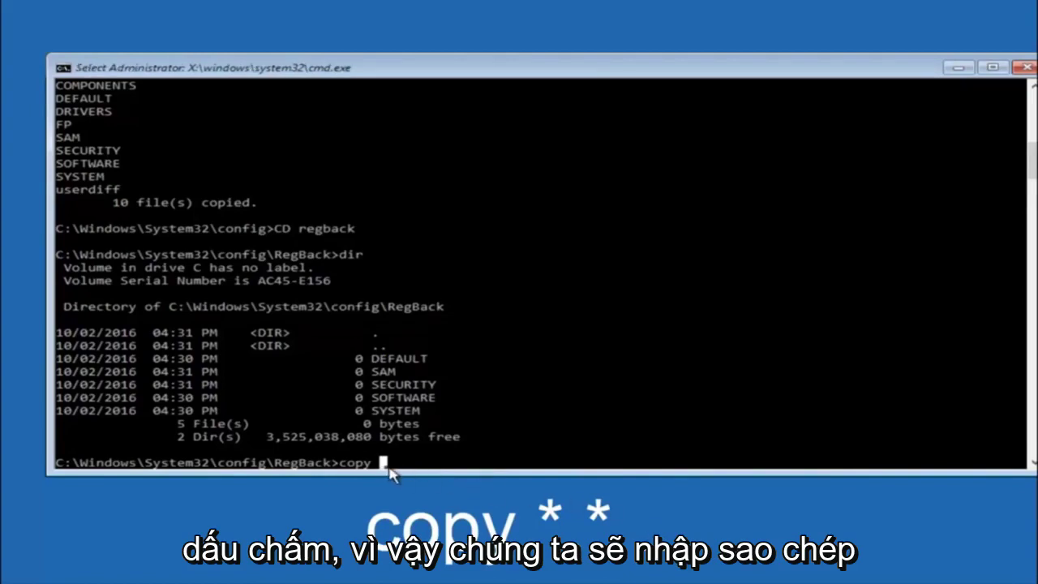
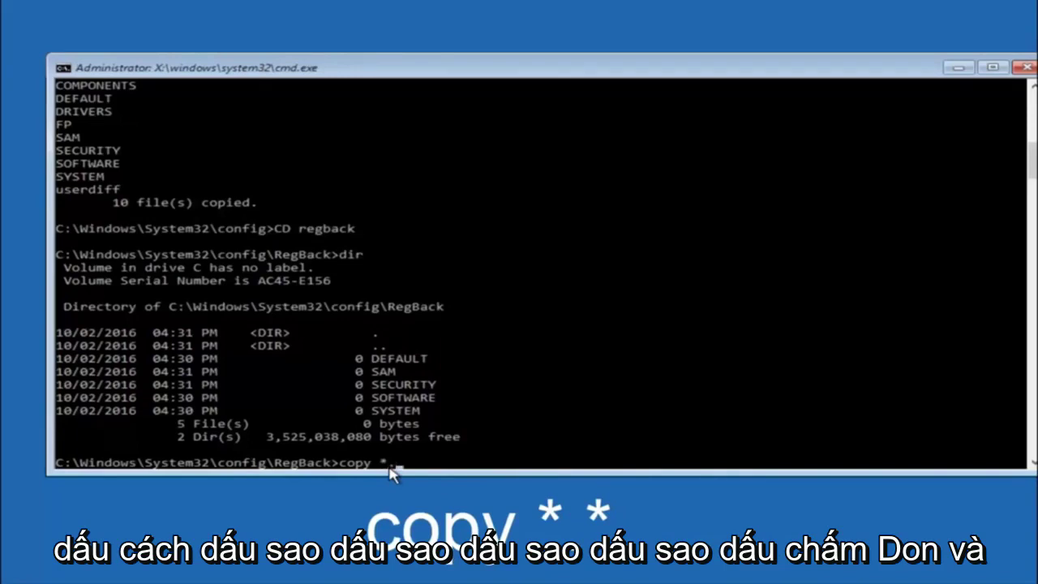
Enter the command copy *.* .. at the RegBack prompt to copy every backup hive up into config
type("*  ..")
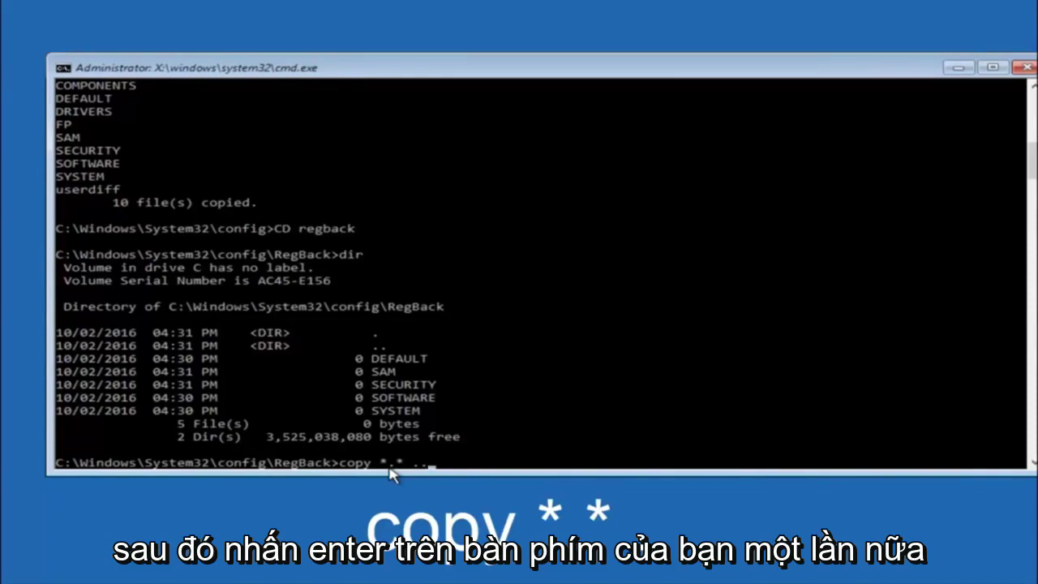
Run the copy and answer All to overwrite DEFAULT, SAM, SECURITY, SOFTWARE and SYSTEM
key("Return")
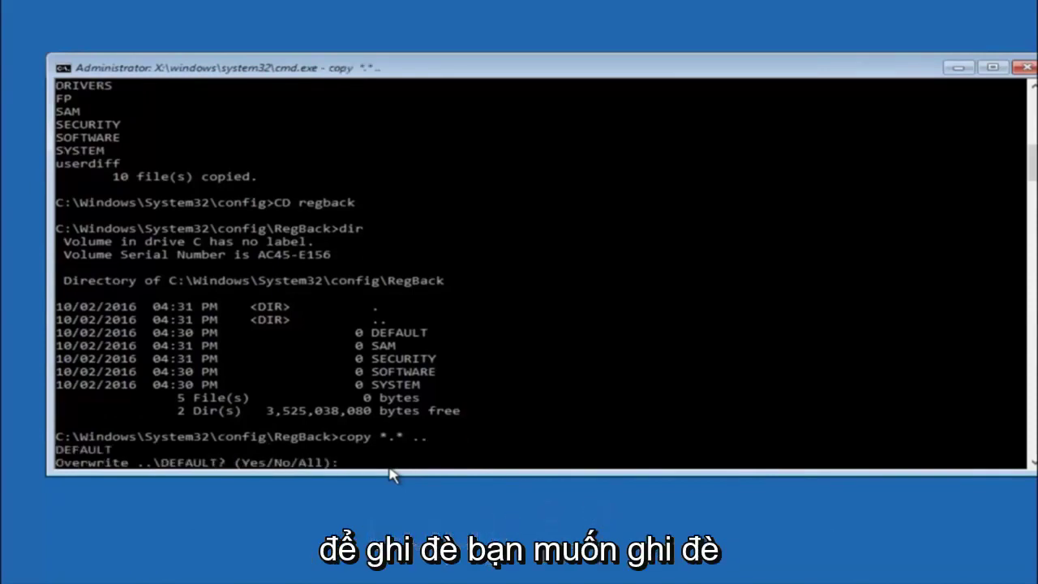
type("A")
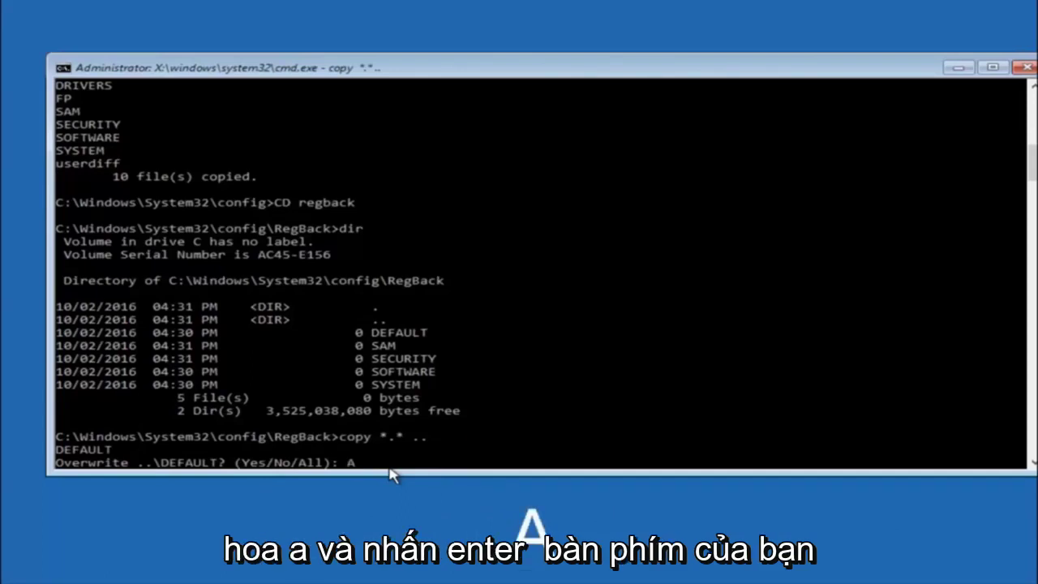
key("Return")
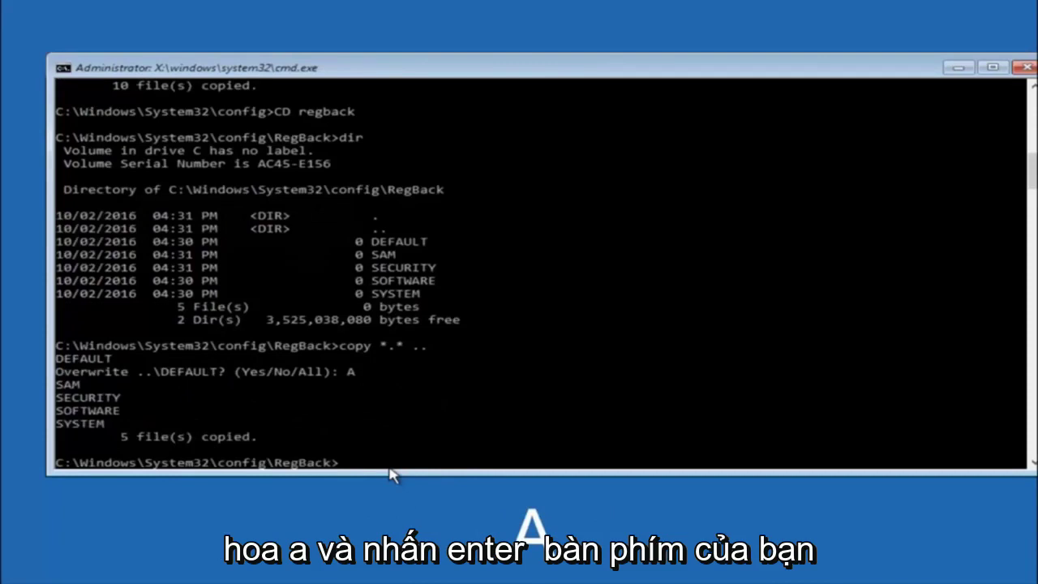